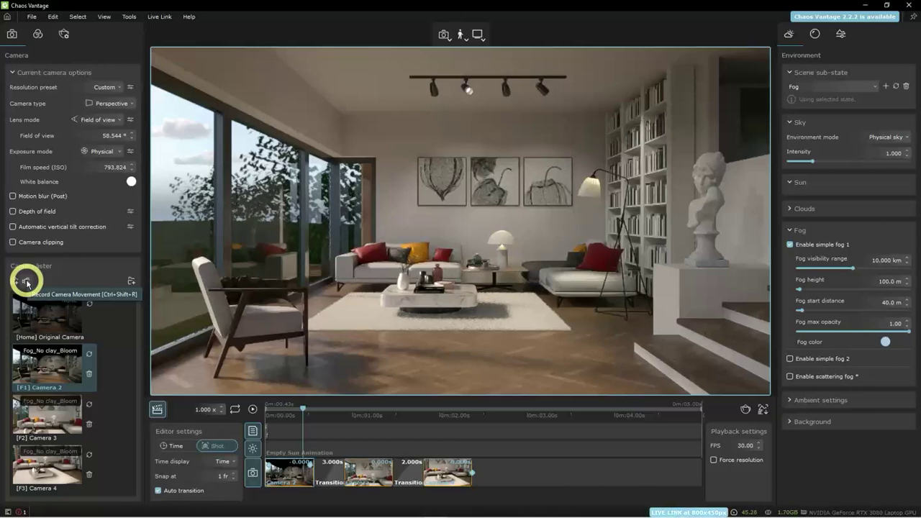
{"action": "left_click", "coordinate": [103, 19]}
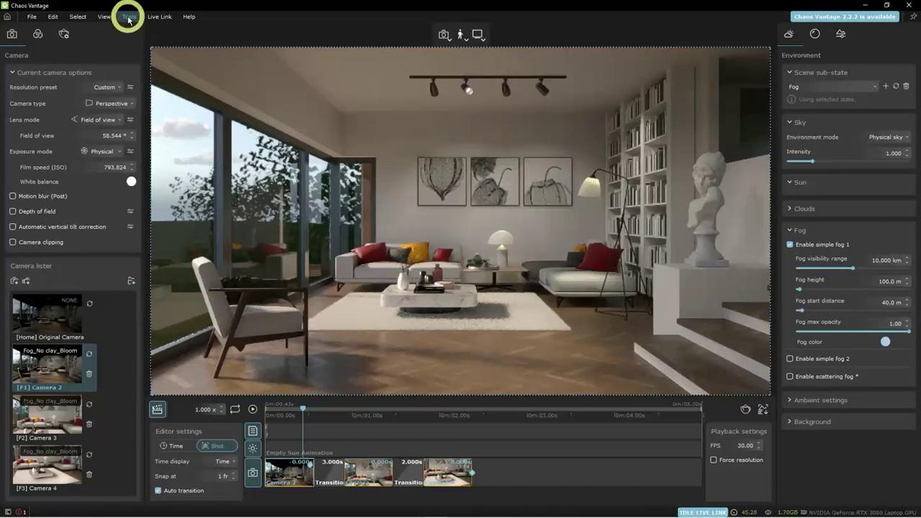
{"action": "left_click", "coordinate": [129, 17]}
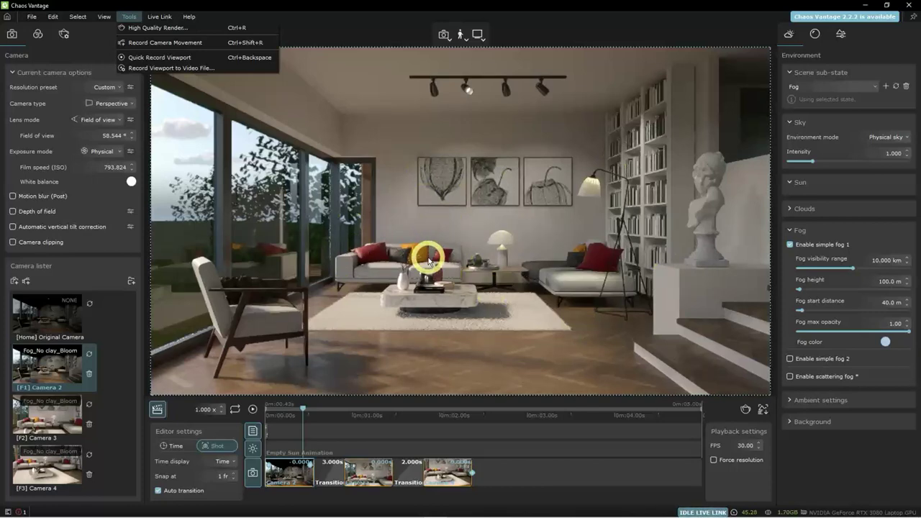
{"action": "left_click", "coordinate": [70, 284]}
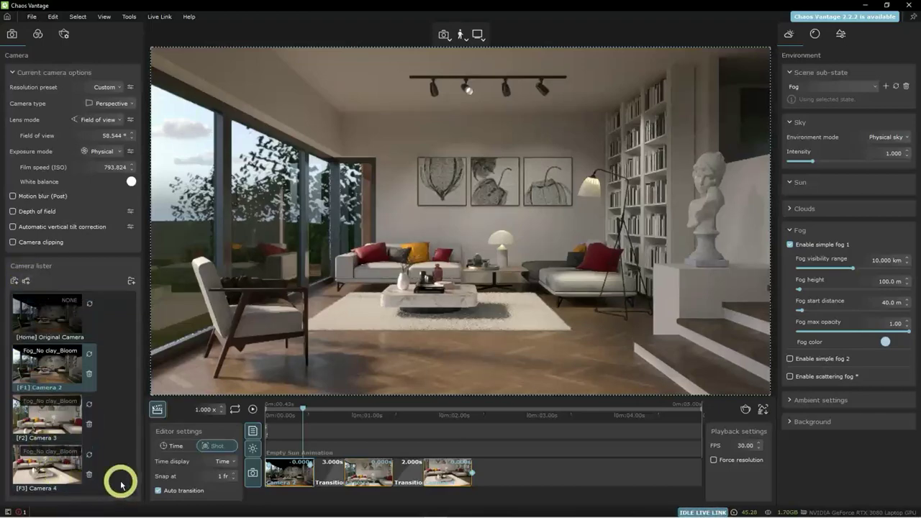
Preview the saved views of Camera 2, Camera 3 and Camera 4 in the viewport.
{"action": "left_click", "coordinate": [58, 419]}
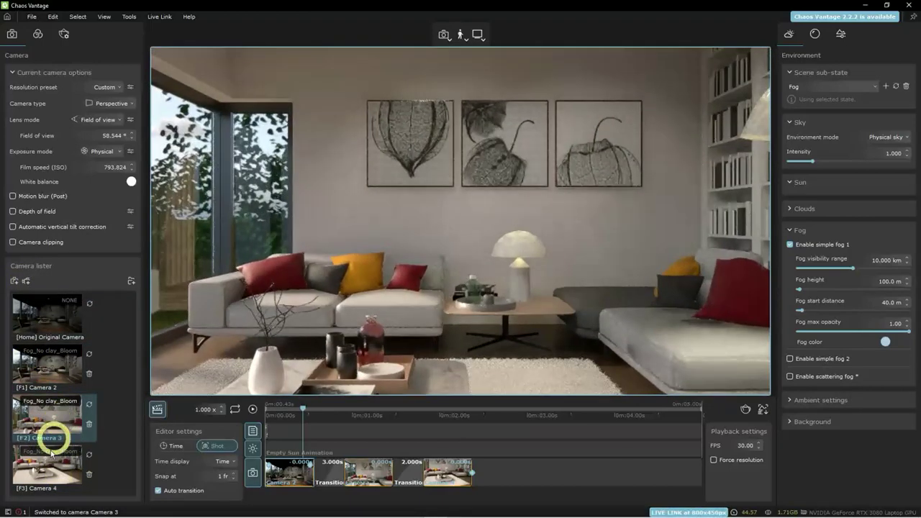
{"action": "left_click", "coordinate": [64, 475]}
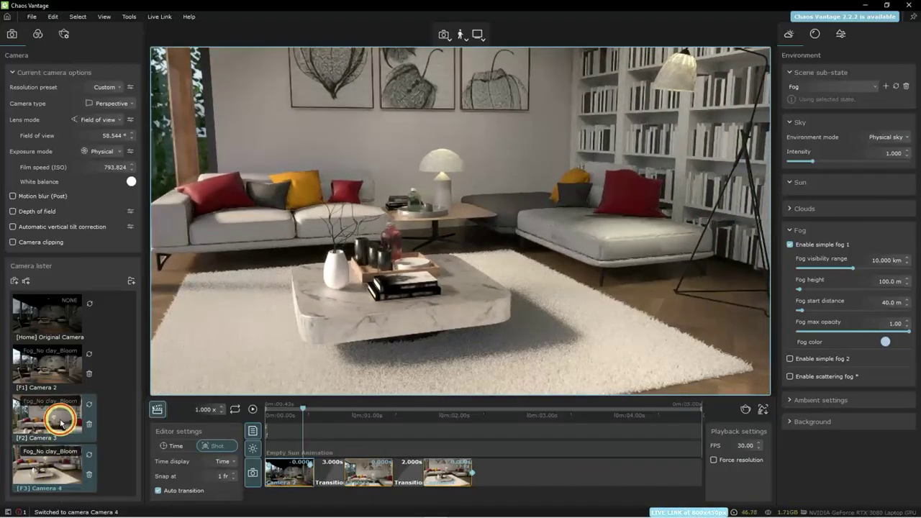
{"action": "left_click", "coordinate": [63, 375]}
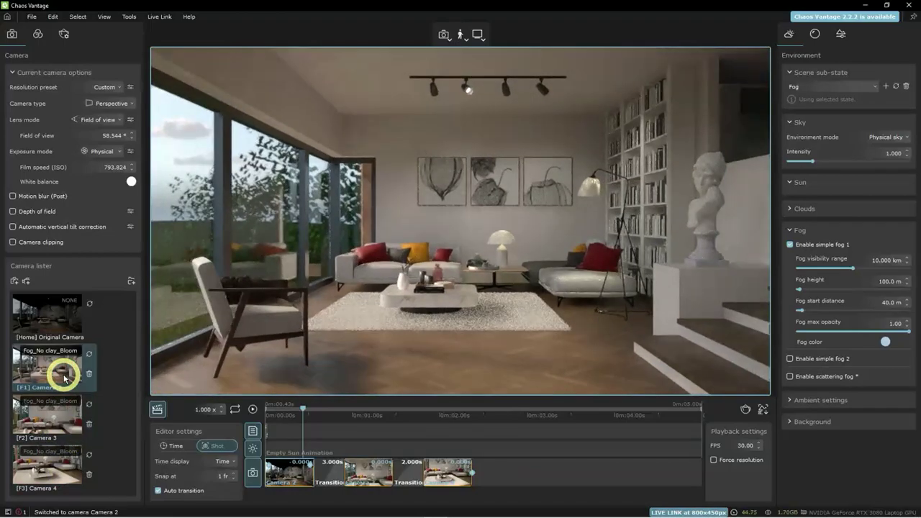
{"action": "left_click", "coordinate": [62, 418]}
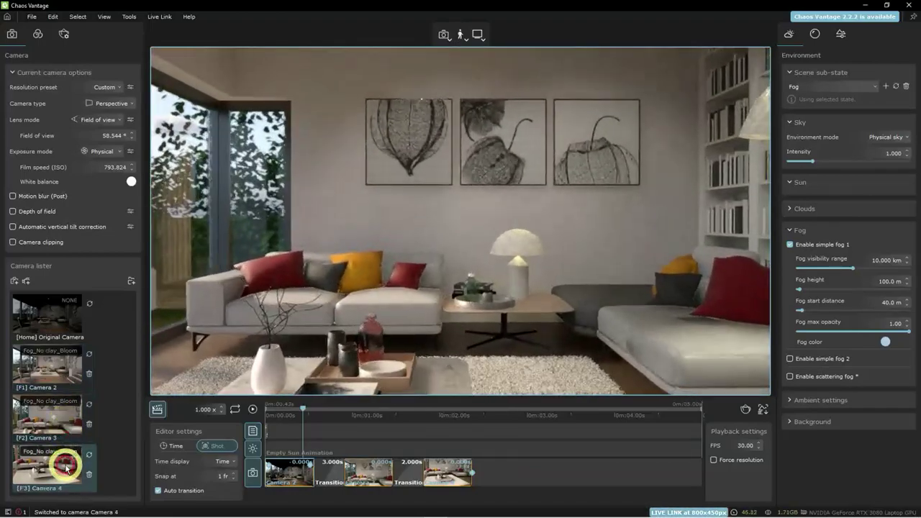
{"action": "left_click", "coordinate": [66, 468]}
Record a camera movement starting from Camera 2 and moving forward towards the sofa and coffee table.
{"action": "left_click", "coordinate": [59, 366]}
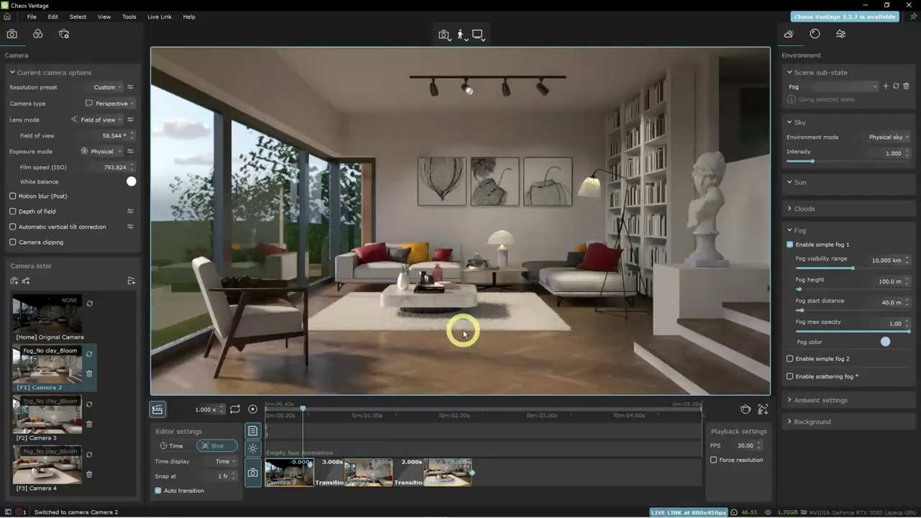
{"action": "left_click", "coordinate": [28, 282]}
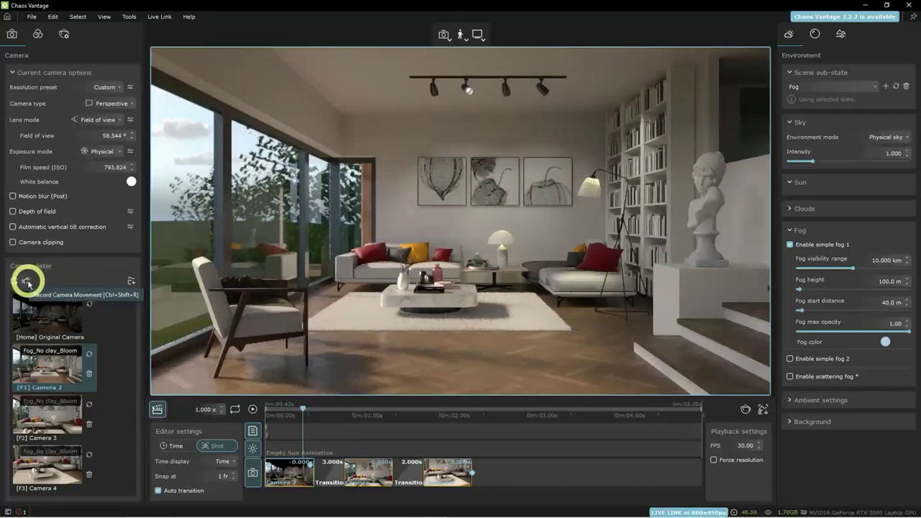
{"action": "left_click_drag", "start_coordinate": [230, 286], "coordinate": [205, 288]}
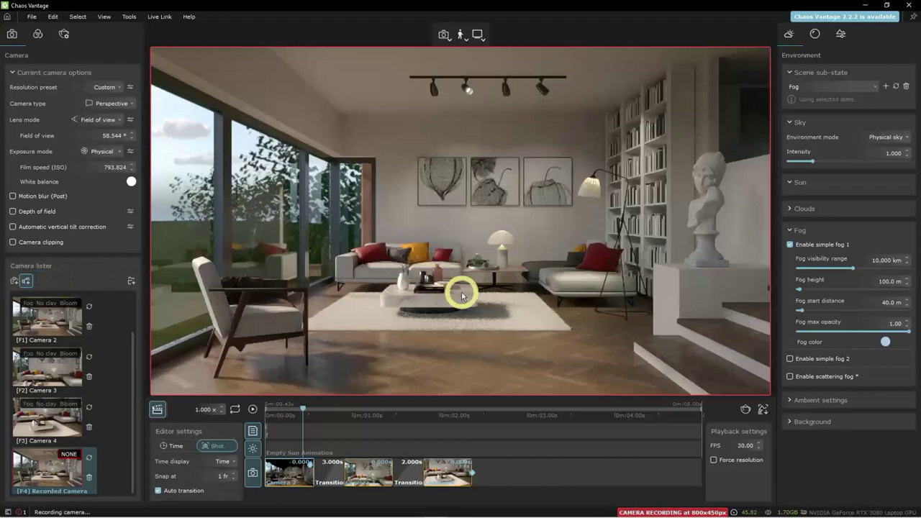
{"action": "mouse_move", "coordinate": [450, 291]}
{"action": "left_mouse_down"}
{"action": "mouse_move", "coordinate": [438, 281]}
{"action": "mouse_move", "coordinate": [438, 290]}
{"action": "mouse_move", "coordinate": [437, 278]}
{"action": "mouse_move", "coordinate": [444, 288]}
{"action": "left_mouse_up"}
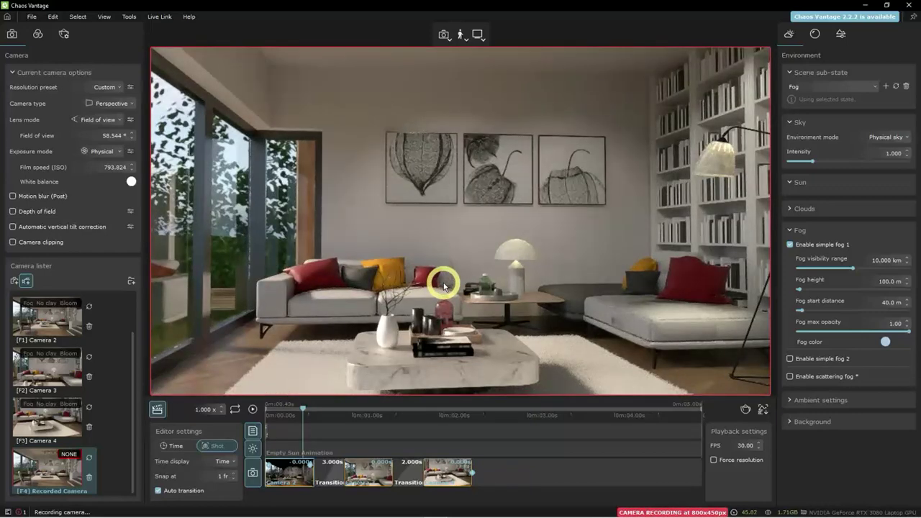
{"action": "left_click", "coordinate": [26, 281]}
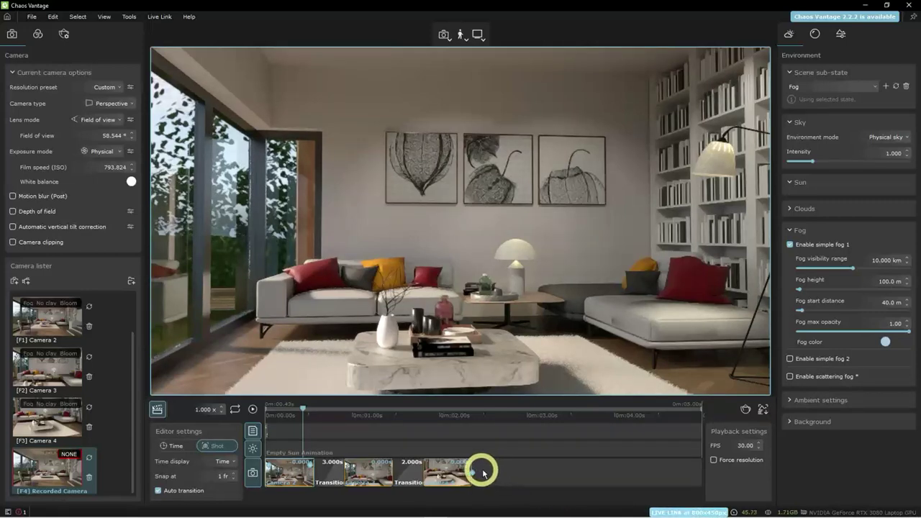
{"action": "right_click", "coordinate": [445, 472]}
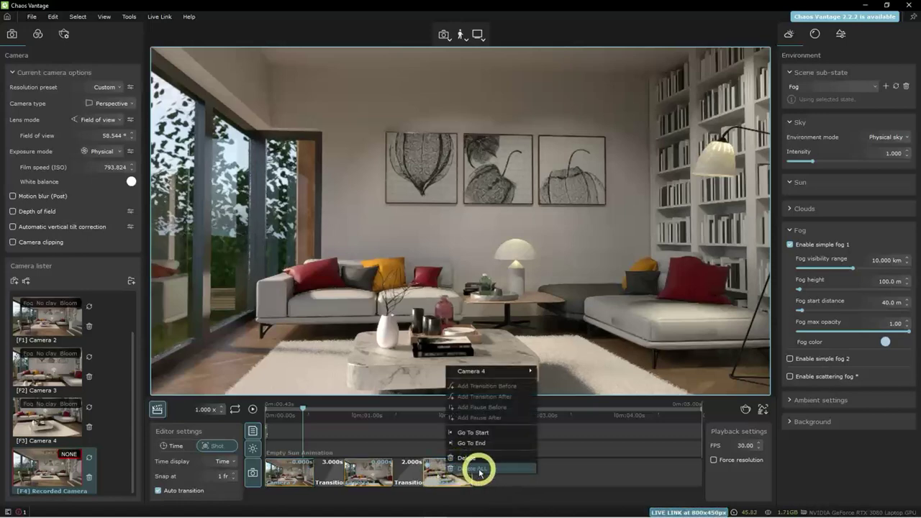
{"action": "left_click", "coordinate": [552, 475]}
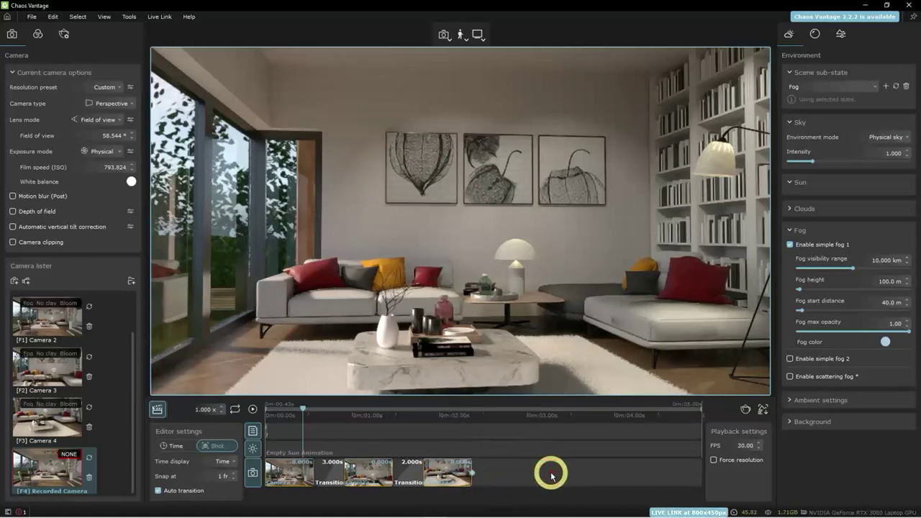
{"action": "right_click", "coordinate": [446, 476]}
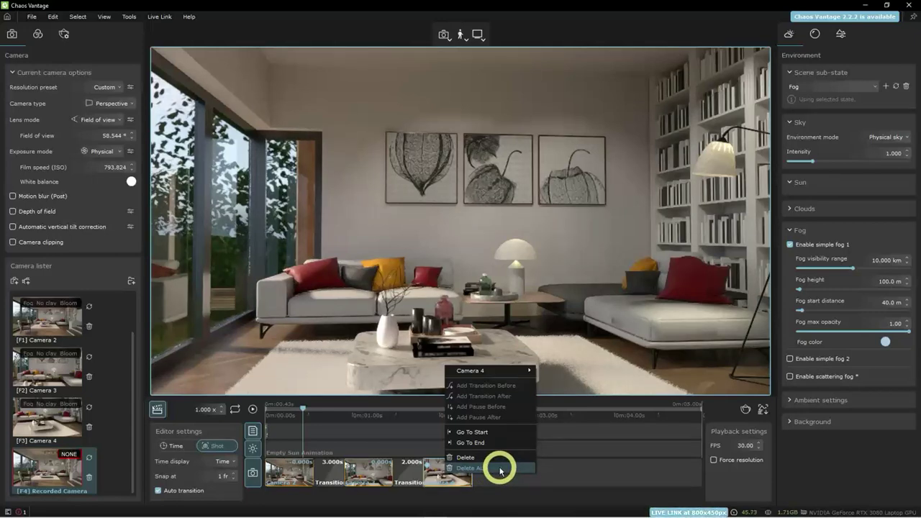
Try adding the current sequence as a task in the render queue, and discard the task.
{"action": "left_click", "coordinate": [746, 410]}
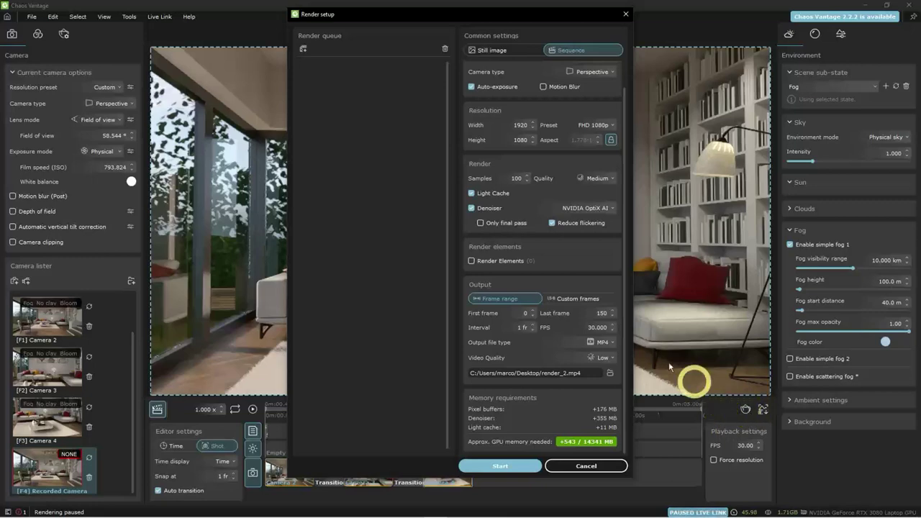
{"action": "left_click", "coordinate": [303, 50]}
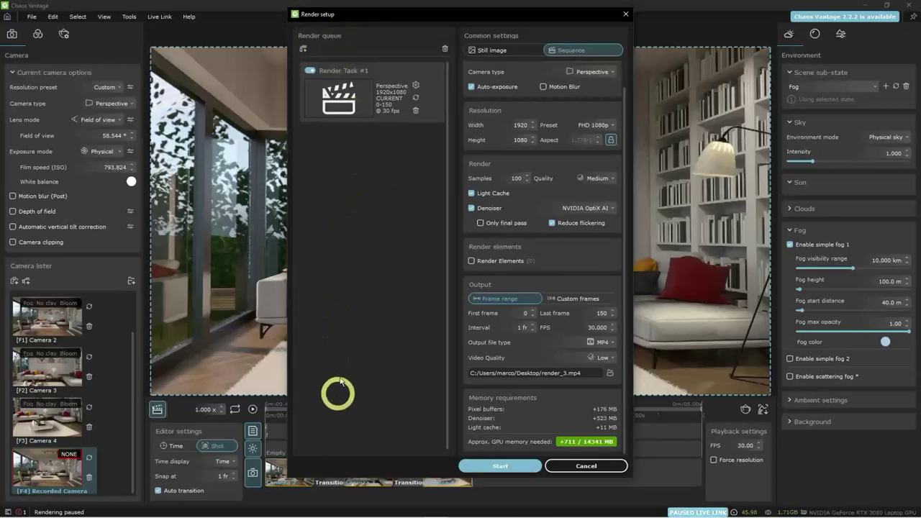
{"action": "left_click_drag", "start_coordinate": [395, 14], "coordinate": [634, 120]}
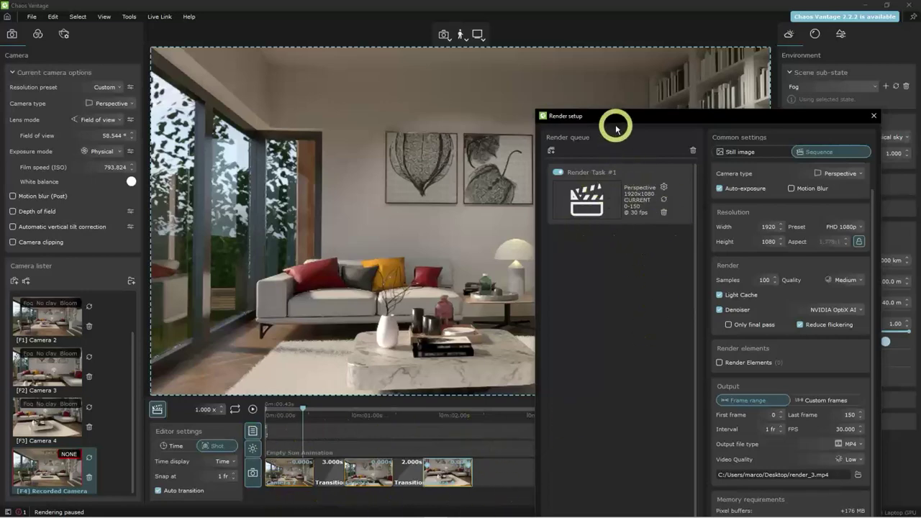
{"action": "left_click_drag", "start_coordinate": [612, 120], "coordinate": [350, 25]}
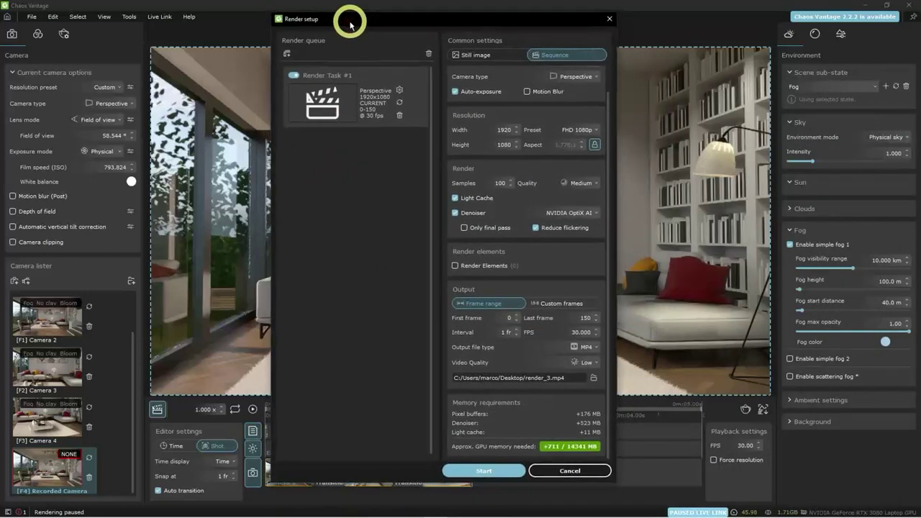
{"action": "left_click", "coordinate": [399, 115]}
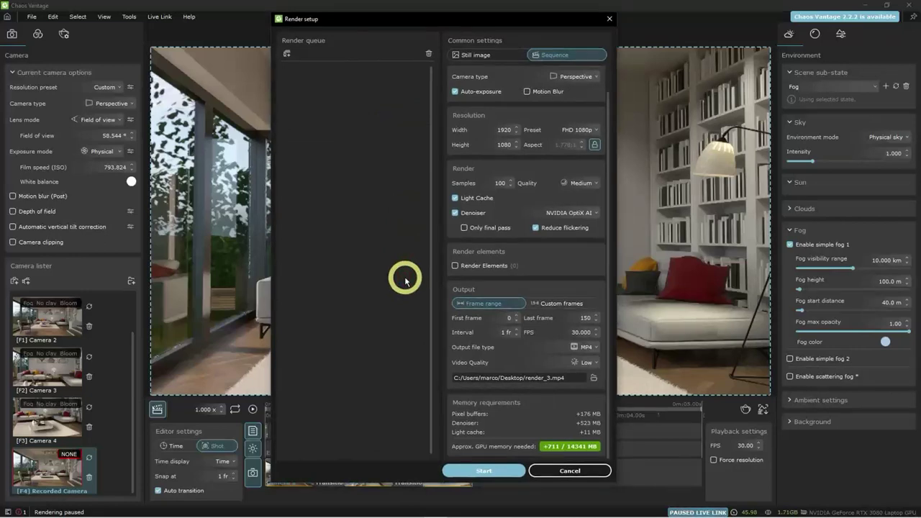
{"action": "left_click", "coordinate": [610, 21]}
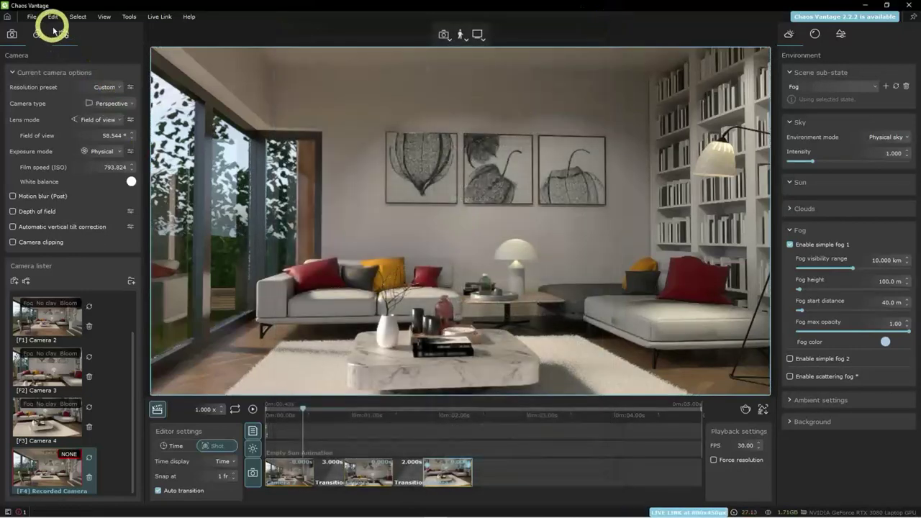
{"action": "left_click", "coordinate": [32, 16]}
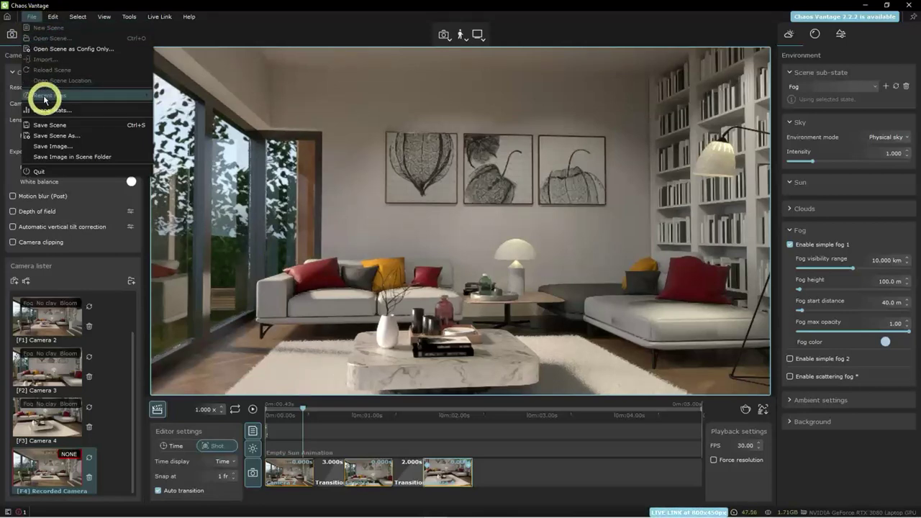
{"action": "left_click", "coordinate": [322, 27]}
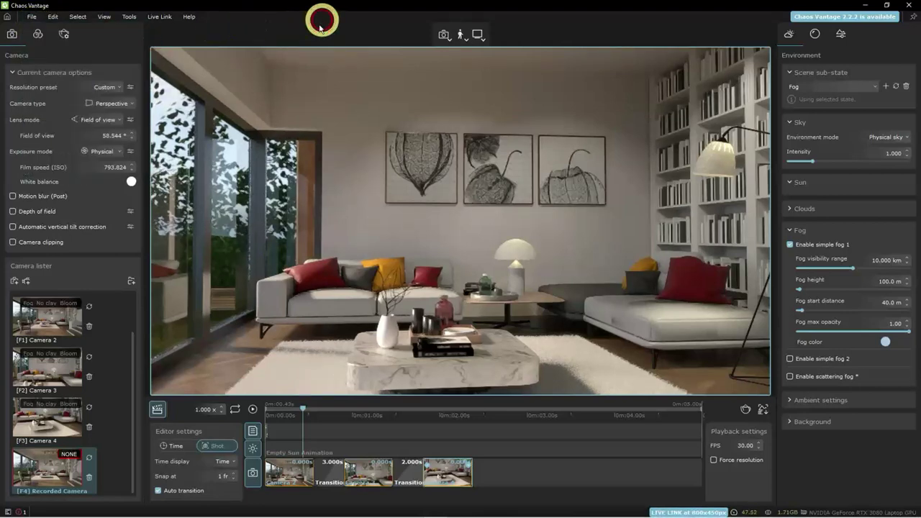
{"action": "left_click", "coordinate": [32, 17]}
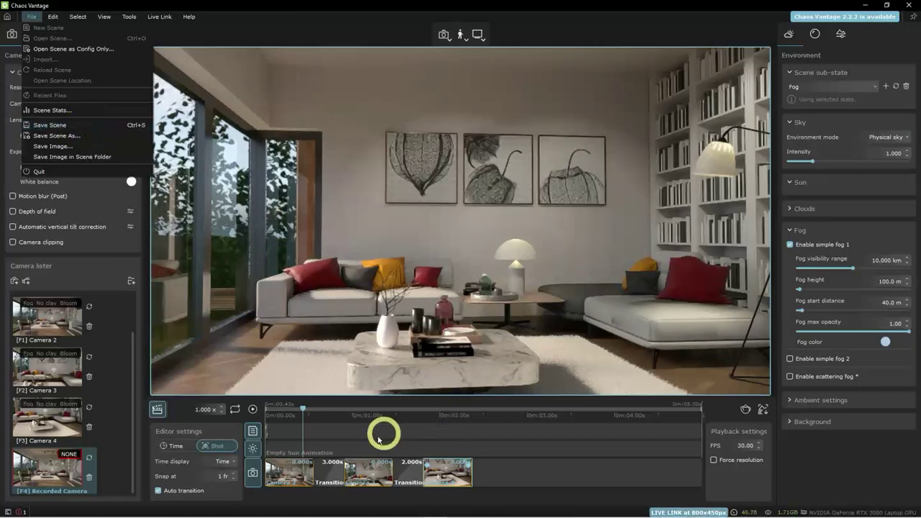
Delete all camera clips and transitions from the animation's camera track.
{"action": "right_click", "coordinate": [448, 473]}
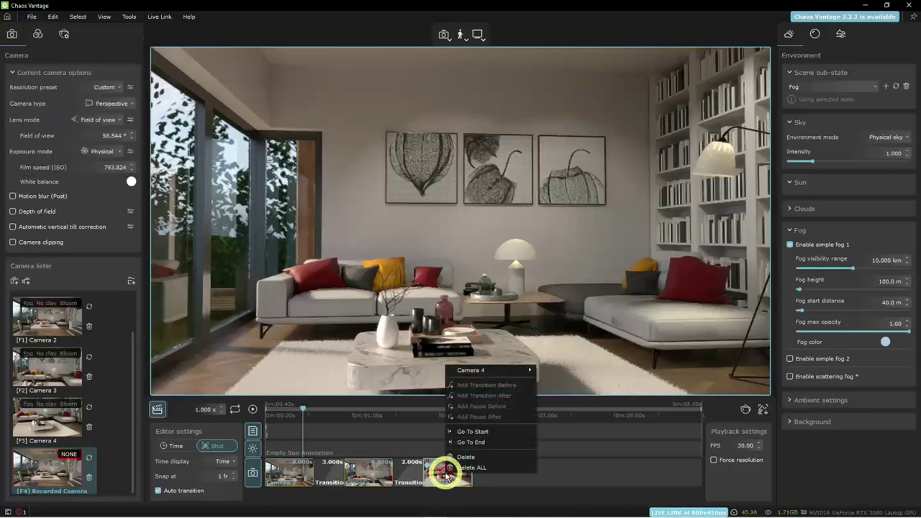
{"action": "right_click", "coordinate": [432, 474]}
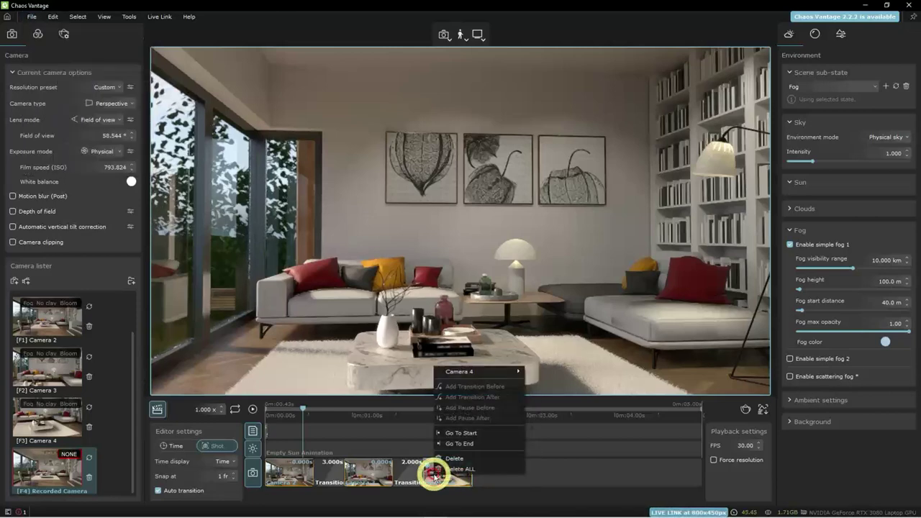
{"action": "left_click", "coordinate": [477, 471]}
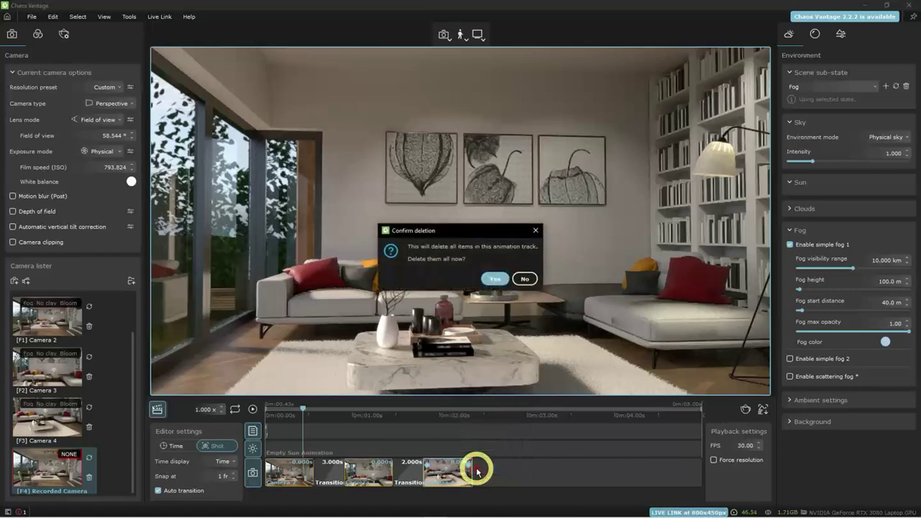
{"action": "left_click", "coordinate": [496, 280]}
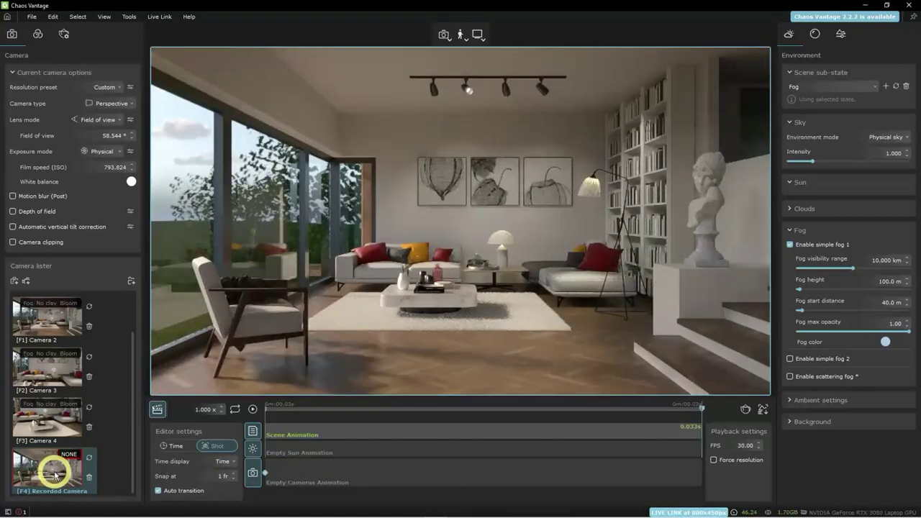
Place the recorded camera on the empty camera track and play the animation in Shot mode.
{"action": "left_click_drag", "start_coordinate": [55, 475], "coordinate": [355, 476]}
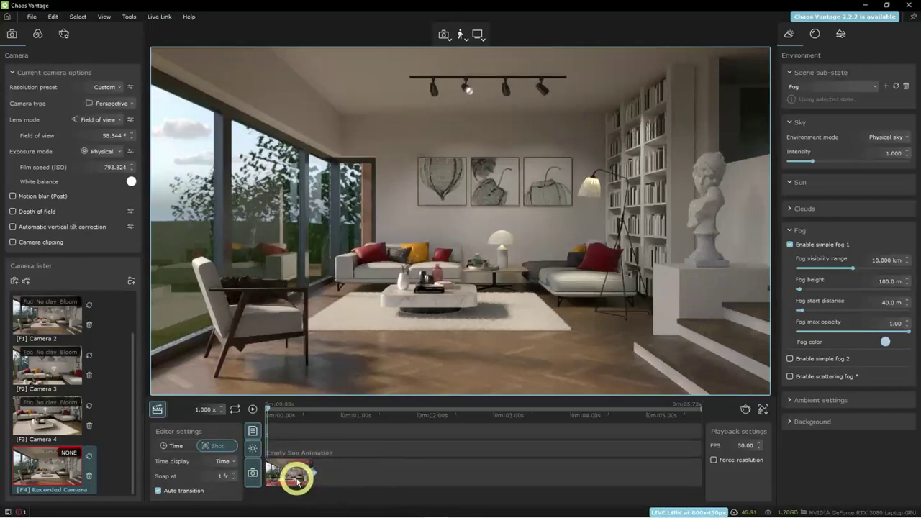
{"action": "left_click", "coordinate": [180, 446]}
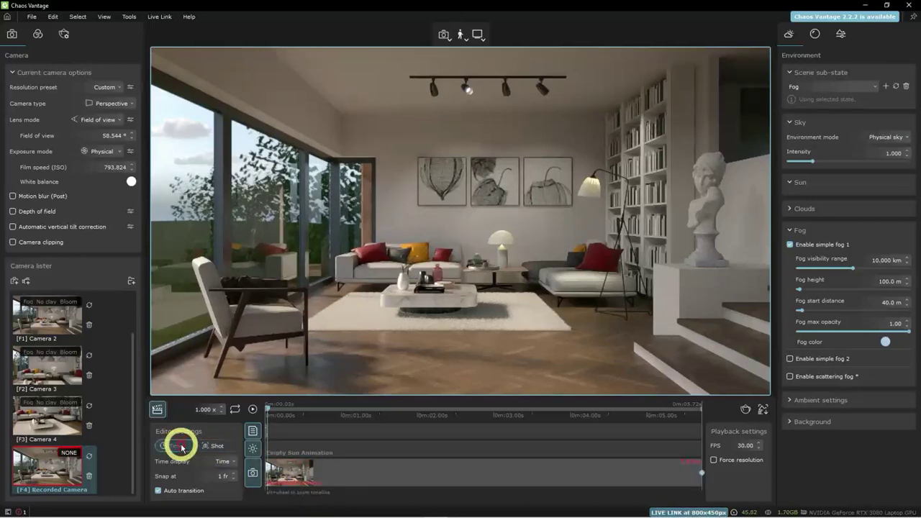
{"action": "left_click", "coordinate": [215, 445]}
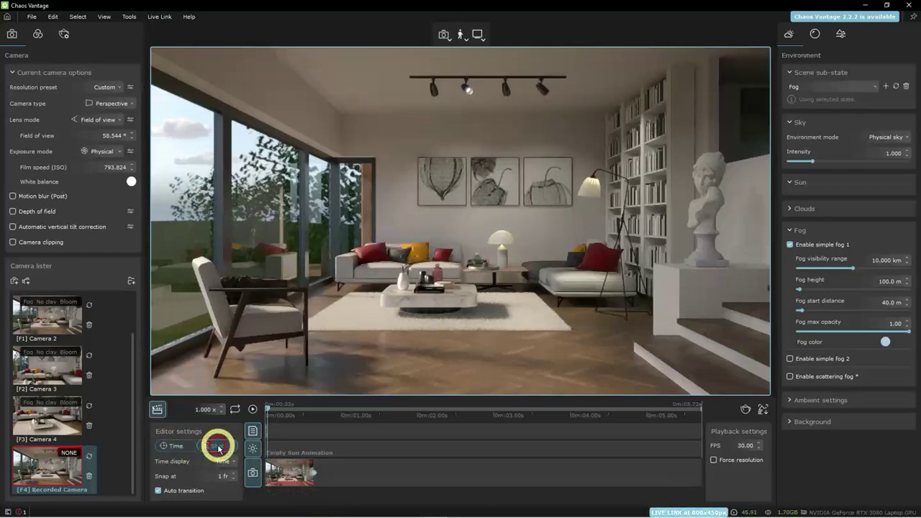
{"action": "left_click", "coordinate": [253, 410]}
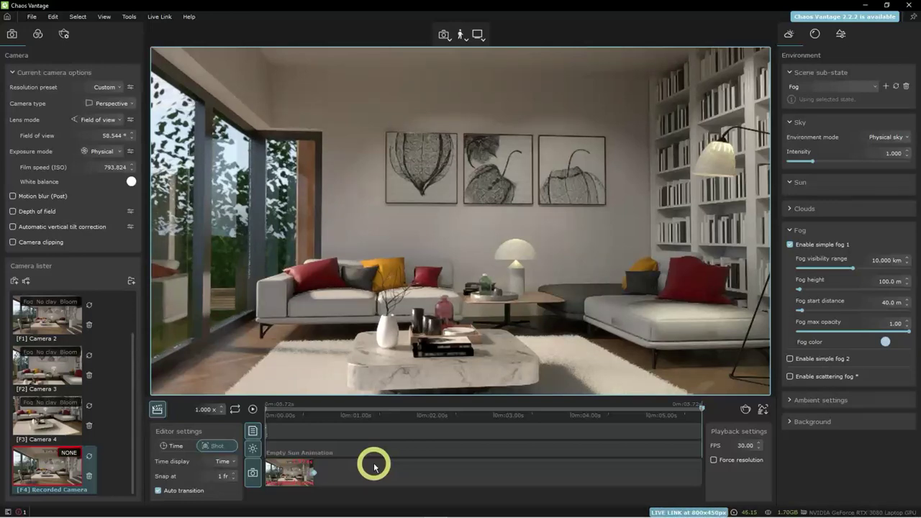
Switch the viewport to Camera 3.
{"action": "left_click_drag", "start_coordinate": [451, 210], "coordinate": [591, 336]}
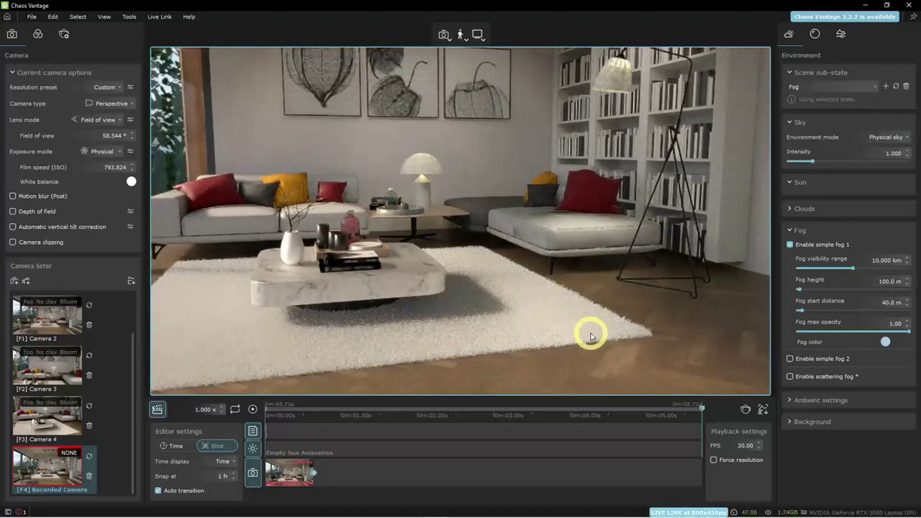
{"action": "left_click_drag", "start_coordinate": [587, 274], "coordinate": [581, 272]}
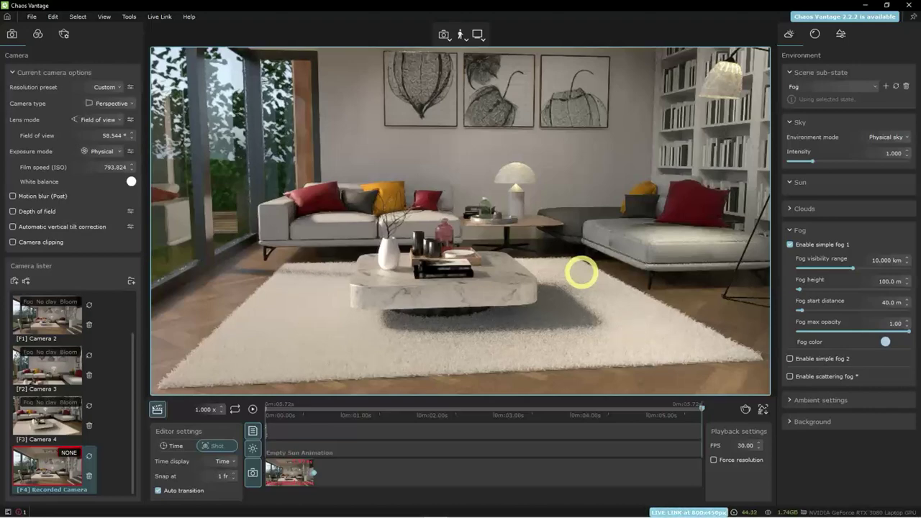
{"action": "left_click", "coordinate": [64, 367]}
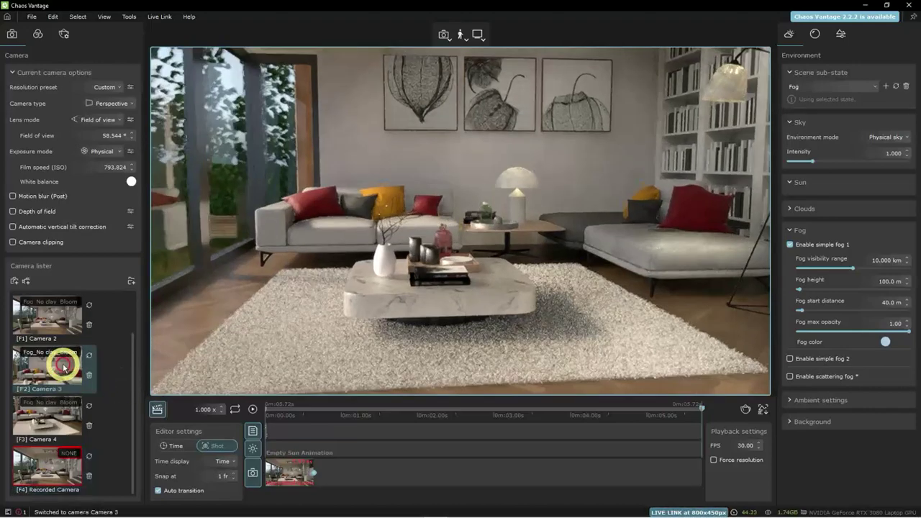
Switch to Camera 4 and record a second camera movement from there, moving the view around the coffee table and sofas.
{"action": "left_click", "coordinate": [56, 418]}
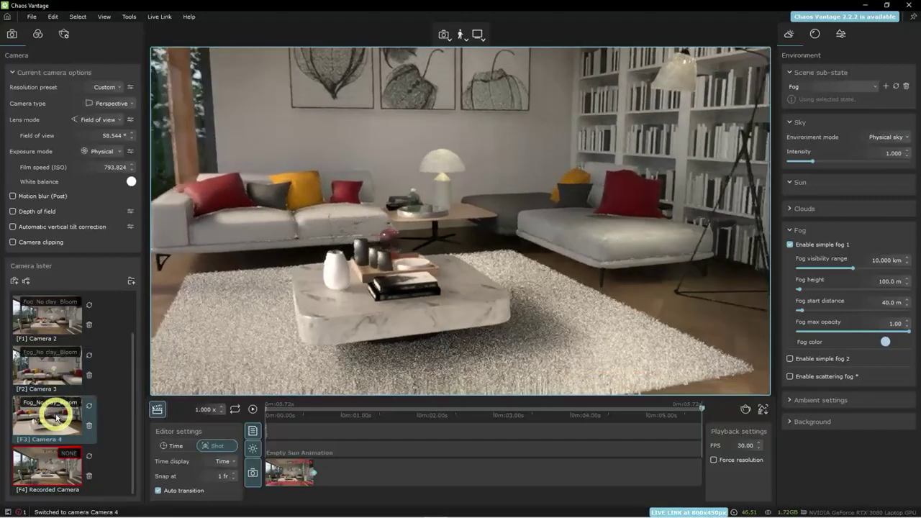
{"action": "left_click", "coordinate": [26, 281]}
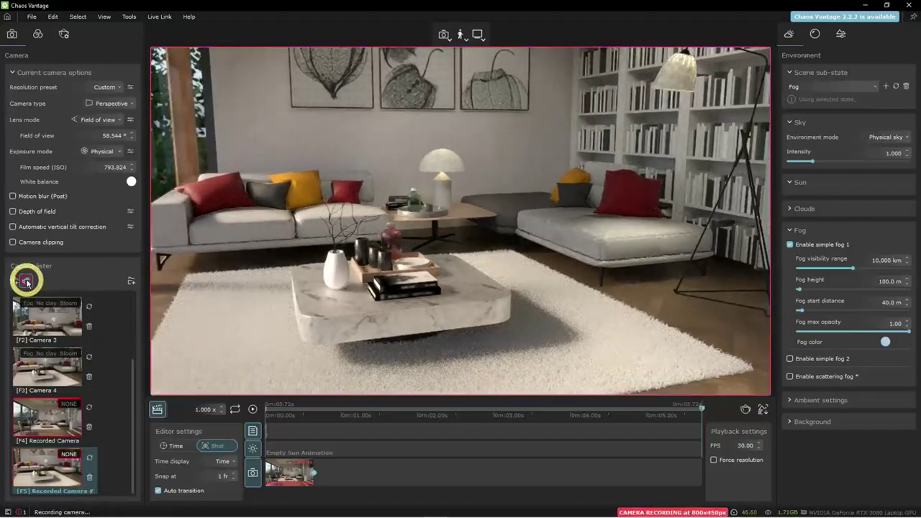
{"action": "mouse_move", "coordinate": [501, 345]}
{"action": "left_mouse_down"}
{"action": "mouse_move", "coordinate": [502, 313]}
{"action": "mouse_move", "coordinate": [519, 319]}
{"action": "mouse_move", "coordinate": [490, 321]}
{"action": "mouse_move", "coordinate": [504, 320]}
{"action": "left_mouse_up"}
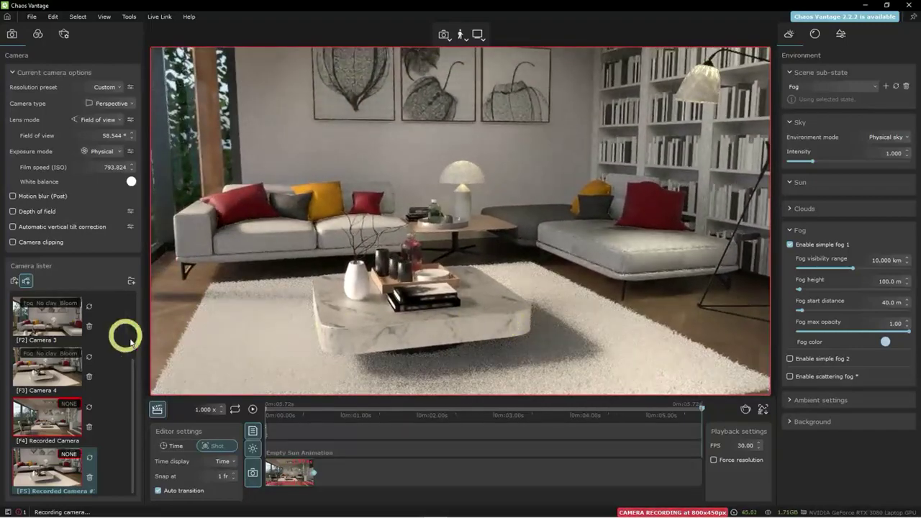
{"action": "left_click", "coordinate": [26, 280]}
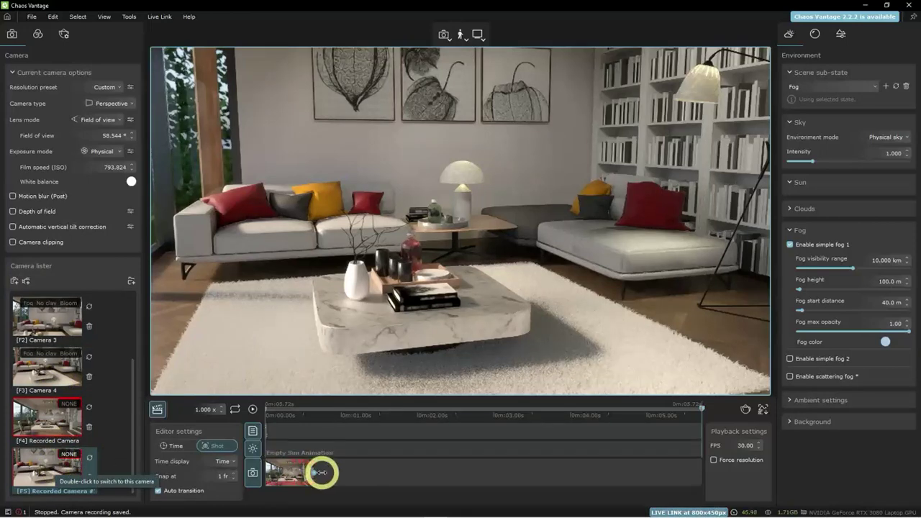
Replace the clip on the camera track with Camera 4 followed by the second recorded camera, and play the animation.
{"action": "right_click", "coordinate": [267, 465]}
{"action": "left_click", "coordinate": [291, 463]}
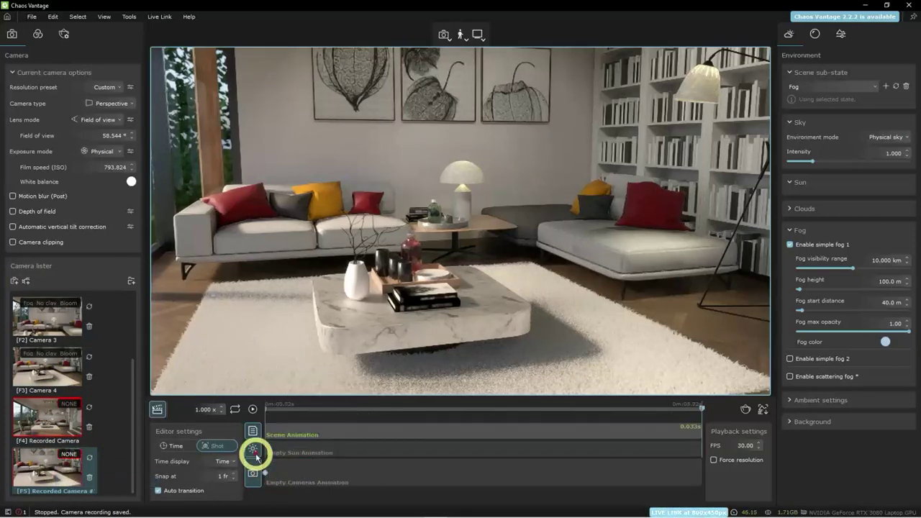
{"action": "left_click_drag", "start_coordinate": [46, 369], "coordinate": [305, 479]}
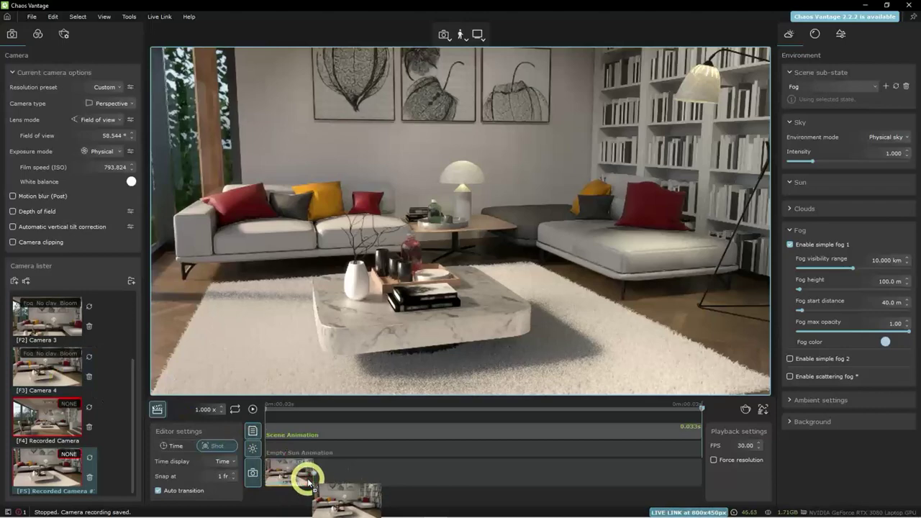
{"action": "left_click_drag", "start_coordinate": [59, 466], "coordinate": [384, 470]}
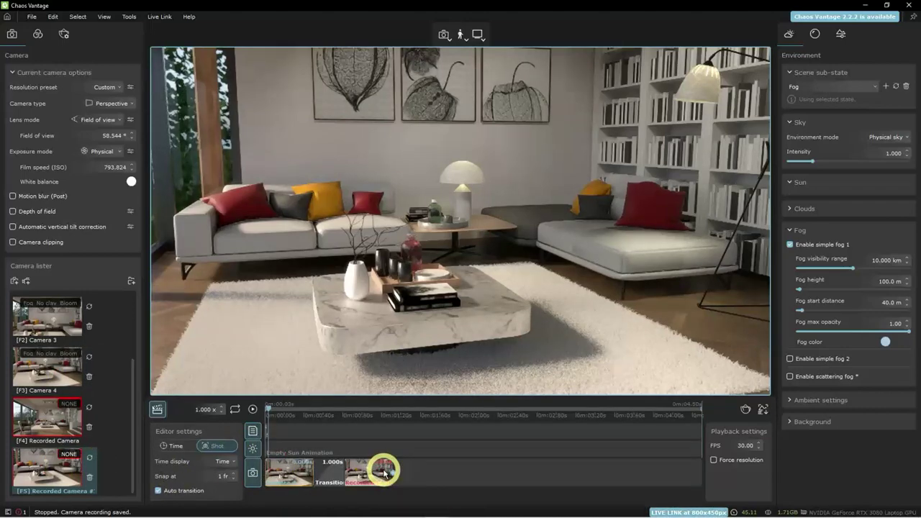
{"action": "left_click", "coordinate": [252, 410]}
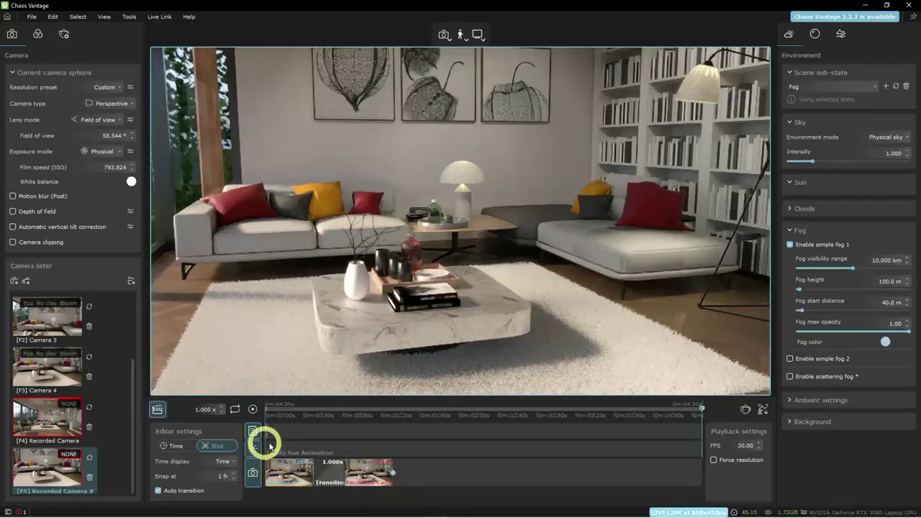
{"action": "left_click", "coordinate": [253, 409]}
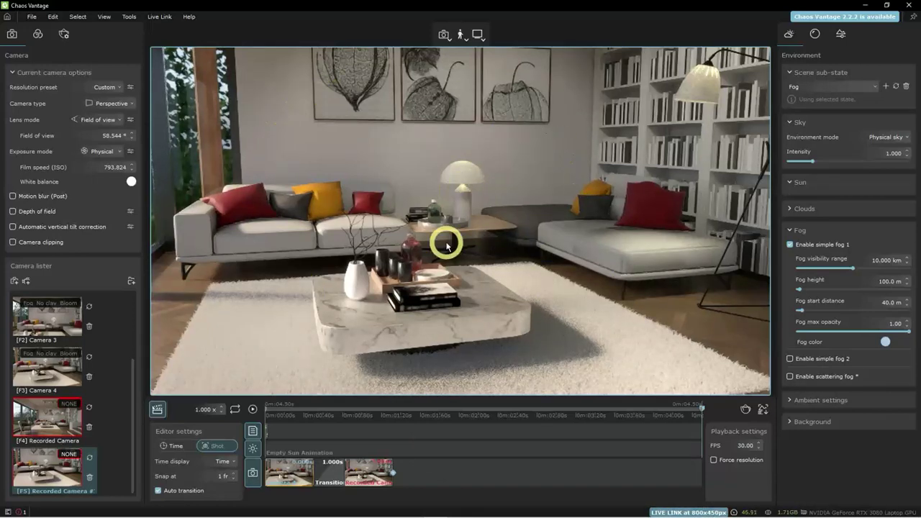
Review the sequence's output settings in the render setup and close it without rendering.
{"action": "left_click", "coordinate": [746, 410]}
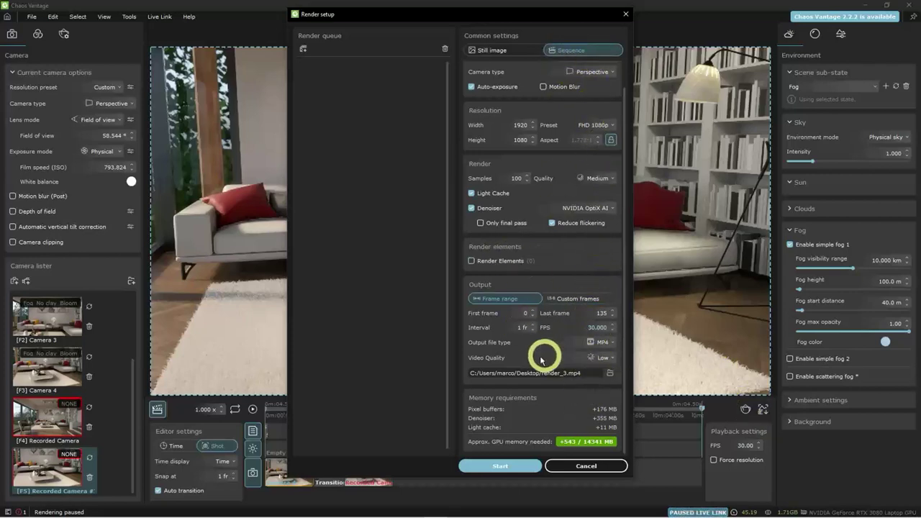
{"action": "left_click", "coordinate": [587, 464]}
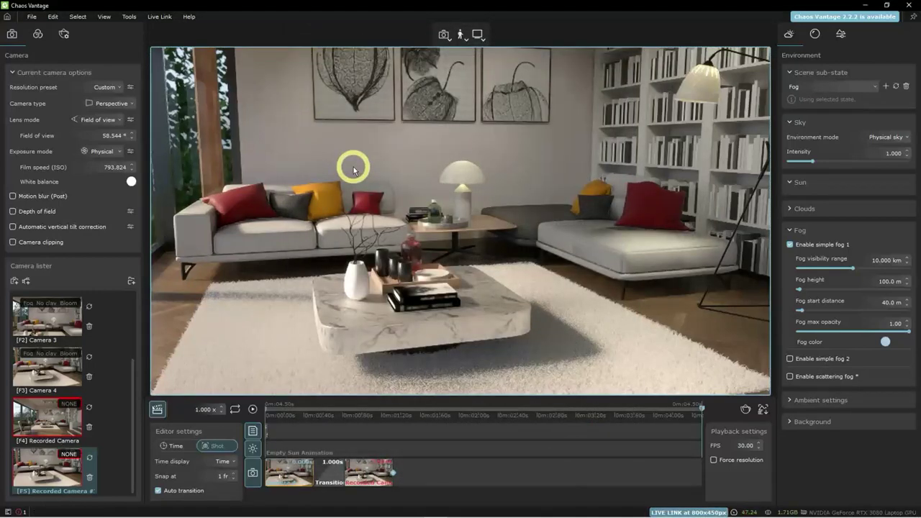
Show the available commands for recording the viewport.
{"action": "left_click", "coordinate": [125, 15]}
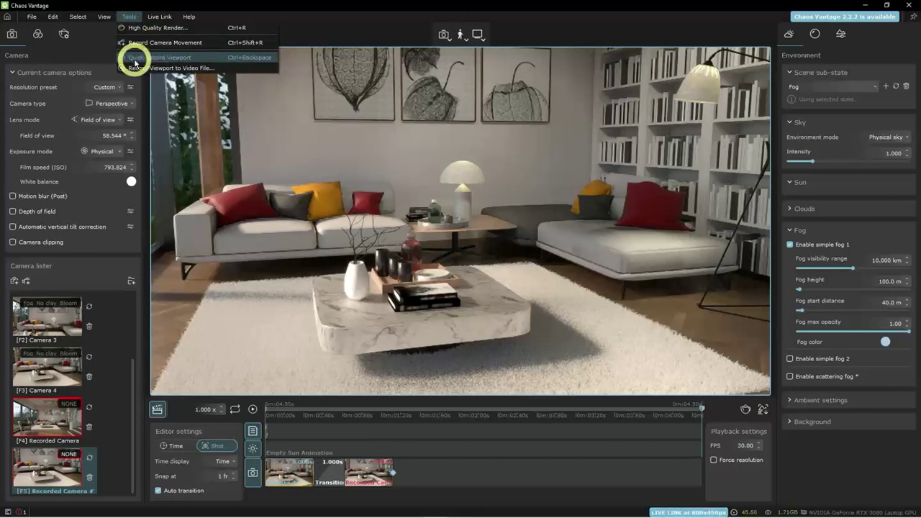